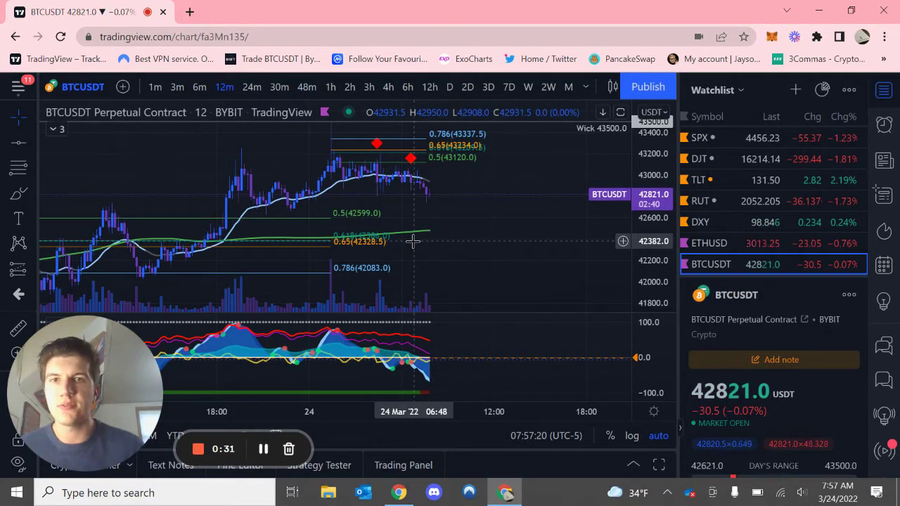
Compare BTCUSDT on daily and 2-day candles, then return to 12-minute candles with a compressed price scale
left_click(449, 87)
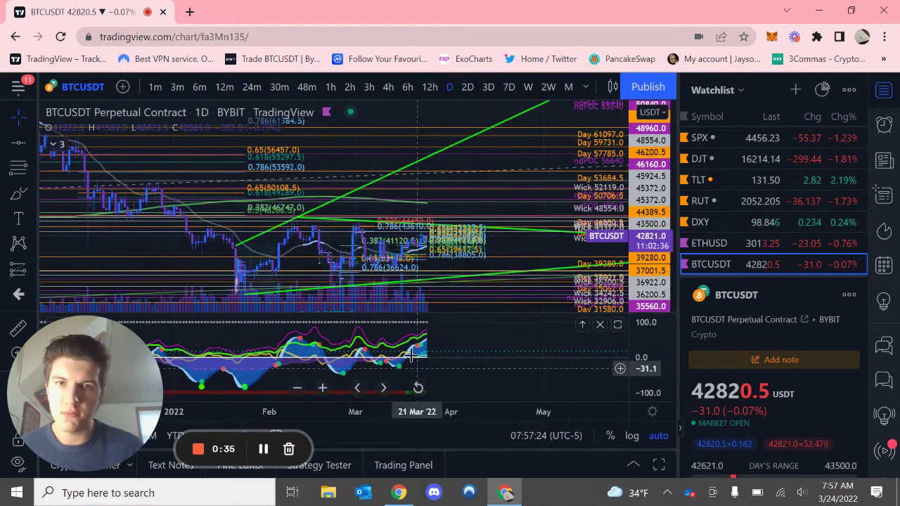
left_click(468, 87)
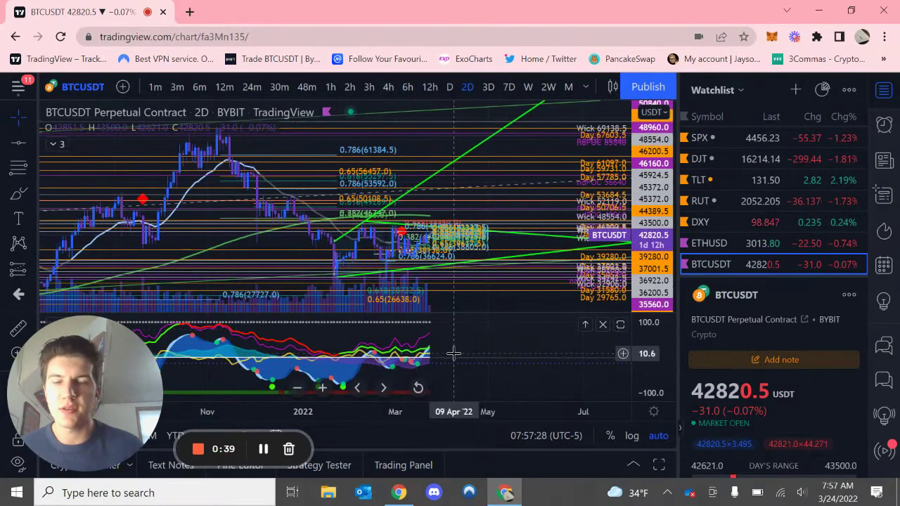
left_click(224, 87)
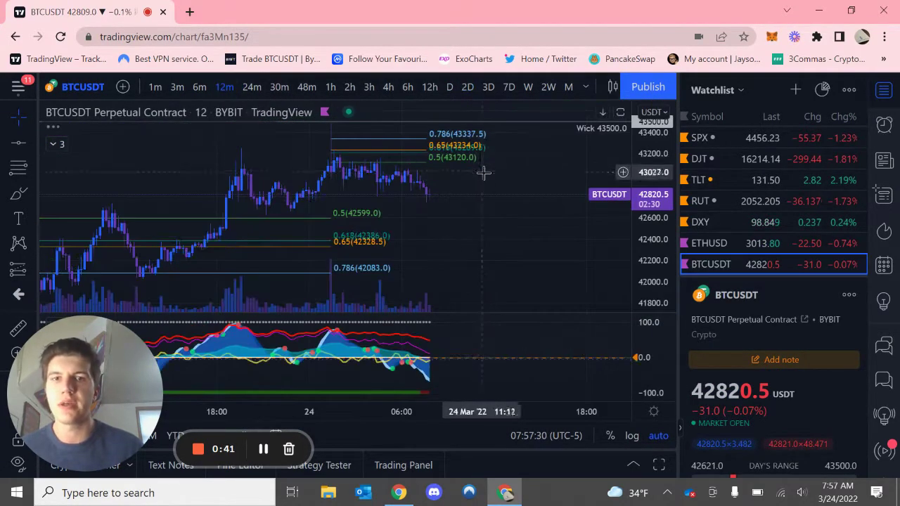
scroll(484, 173, "down", 4)
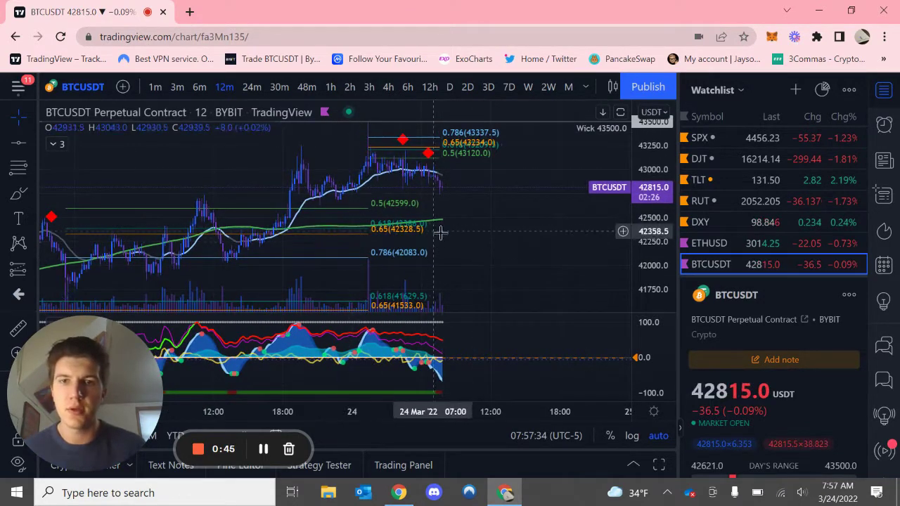
left_click_drag(653, 214, 656, 239)
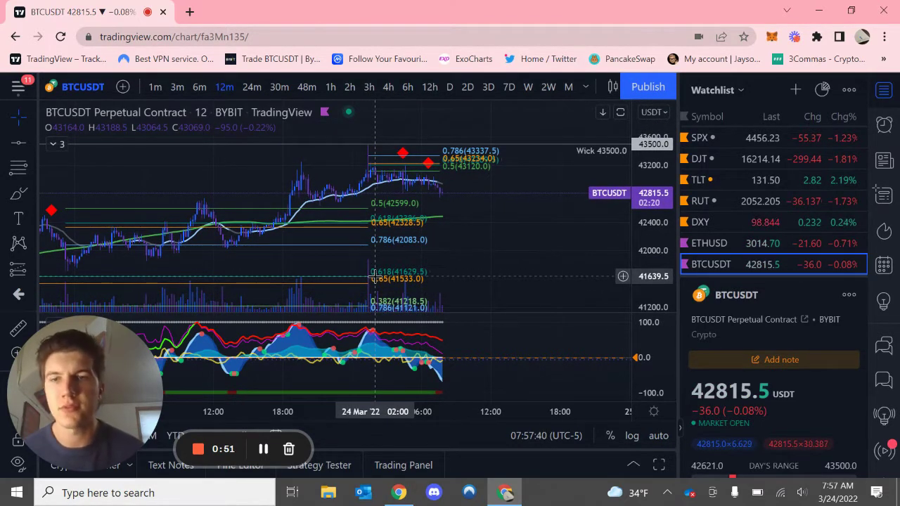
Restore automatic price scaling and show BTCUSDT on 1-hour candles
double_click(658, 219)
left_click(330, 87)
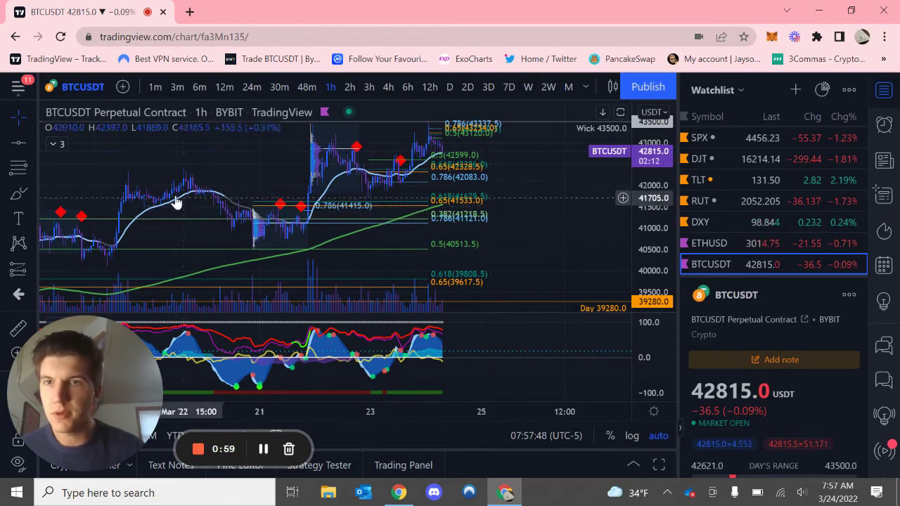
scroll(177, 201, "left", 3)
Draw a Fixed Range Volume Profile from 18 Mar 15:00 to around 20 March
left_click(33, 268)
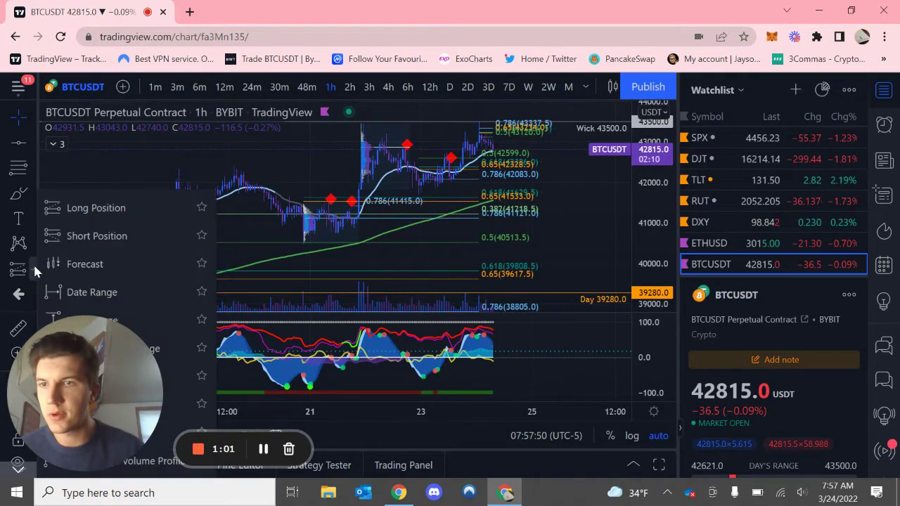
left_click_drag(84, 394, 808, 367)
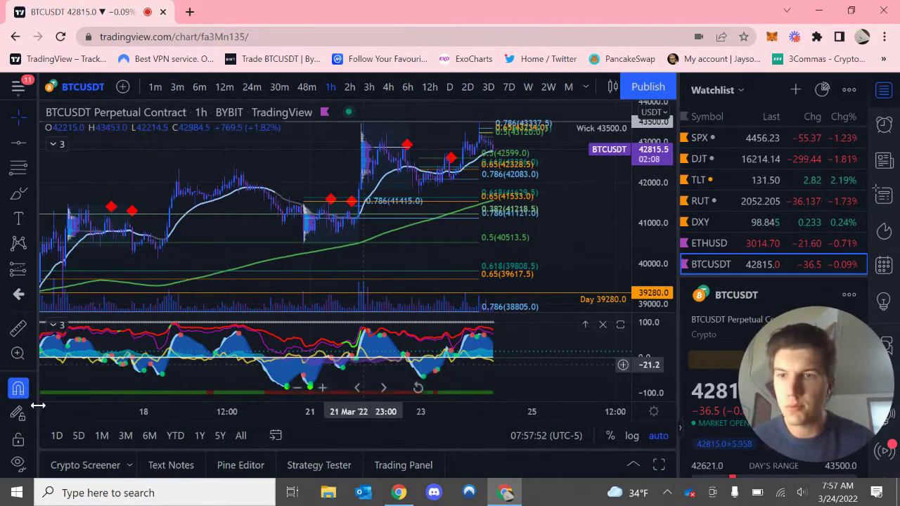
left_click(33, 271)
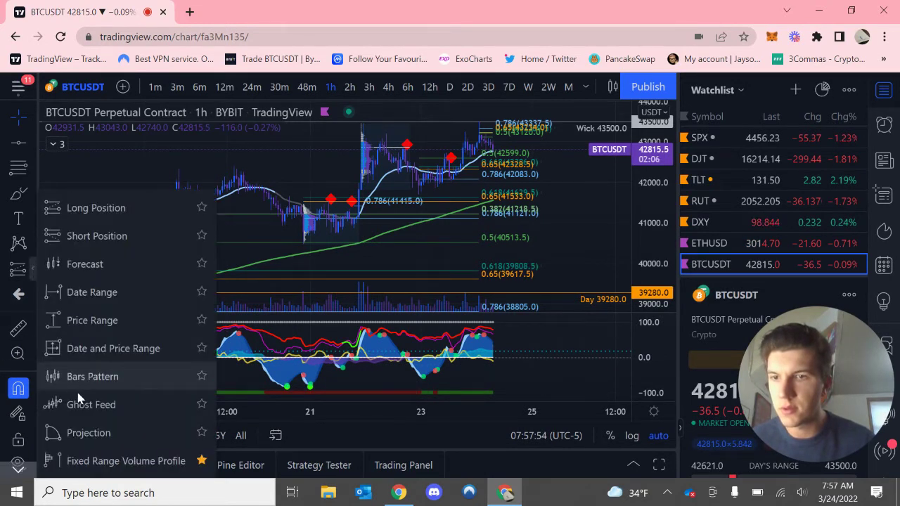
left_click(92, 461)
left_click(180, 205)
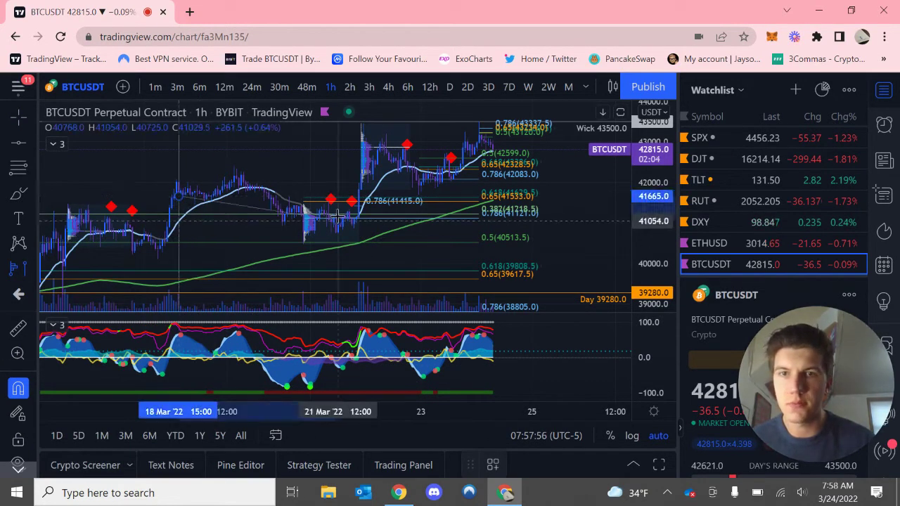
left_click(272, 210)
left_click(494, 187)
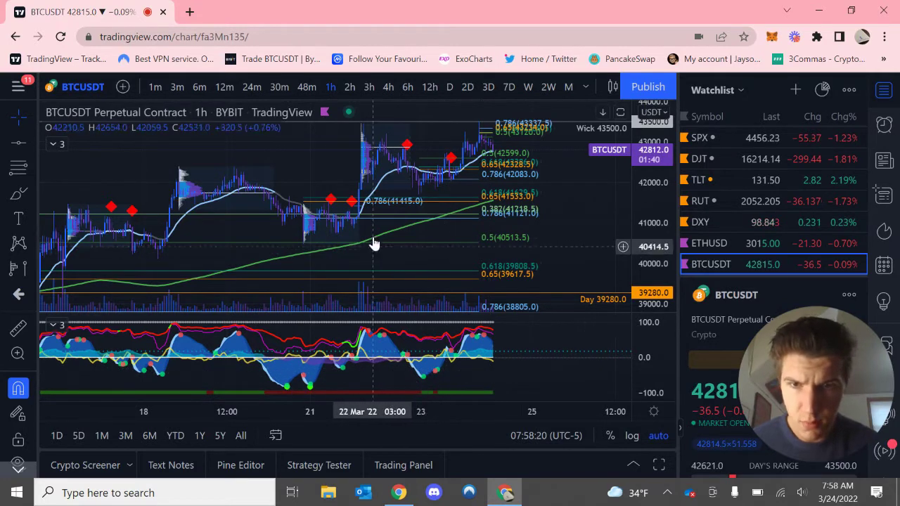
Compare BTCUSDT on 2-hour, 4-hour and 1-hour candles, settle on 4-hour and scroll through earlier dates
left_click(350, 88)
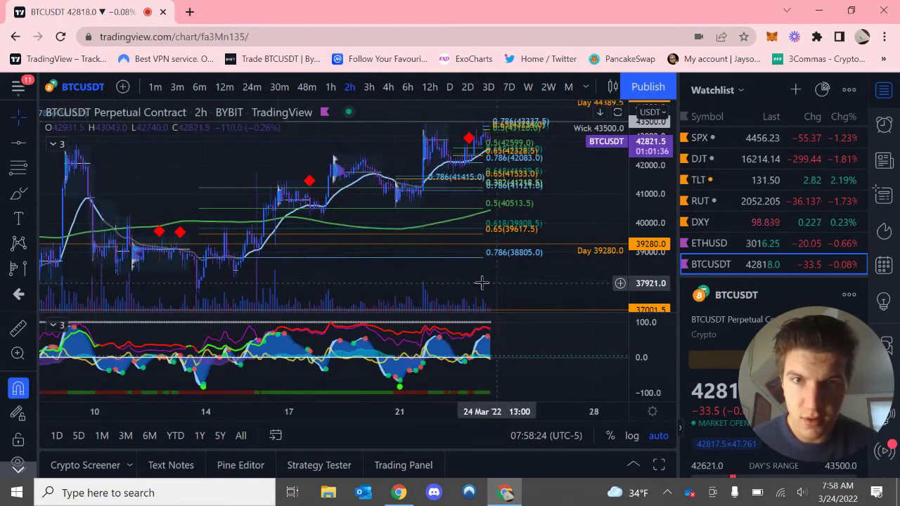
left_click(388, 87)
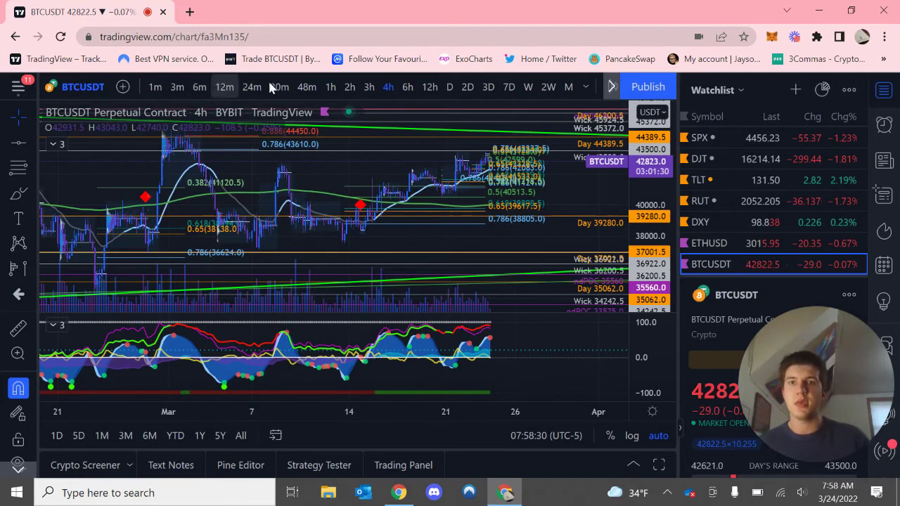
left_click(331, 86)
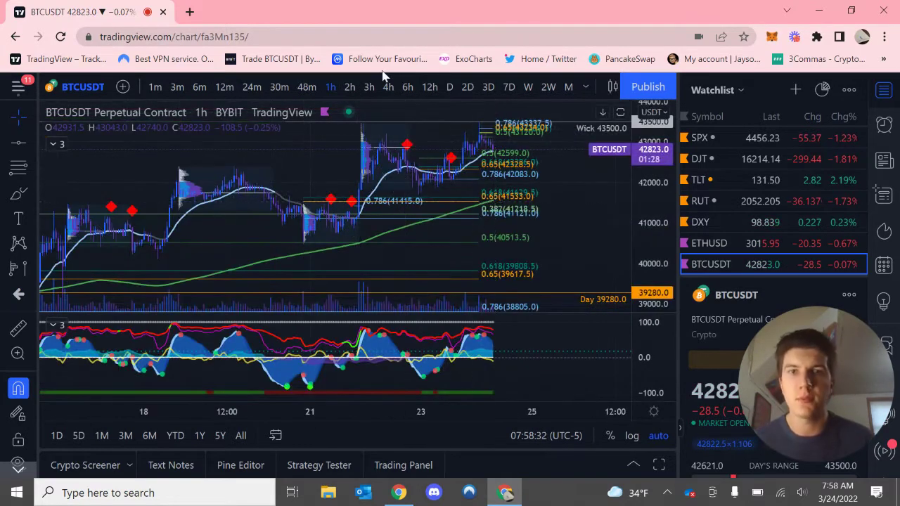
left_click(388, 86)
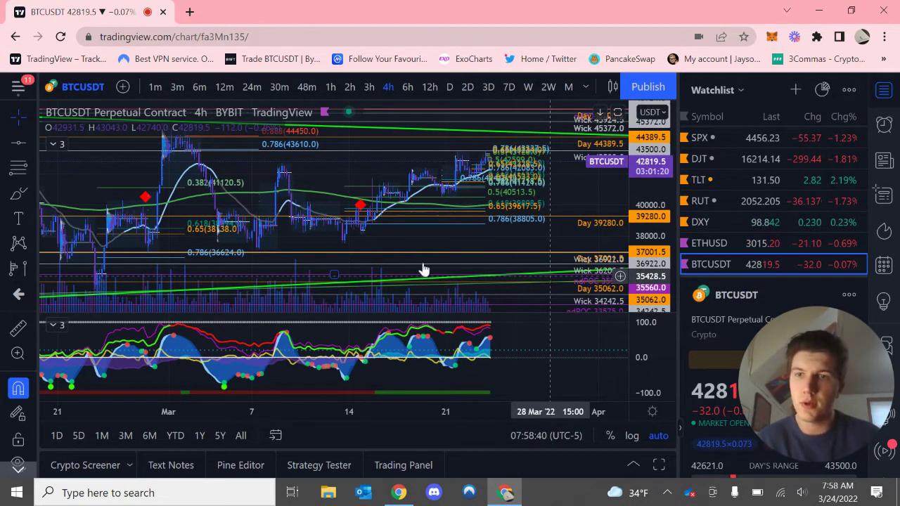
scroll(347, 241, "left", 10)
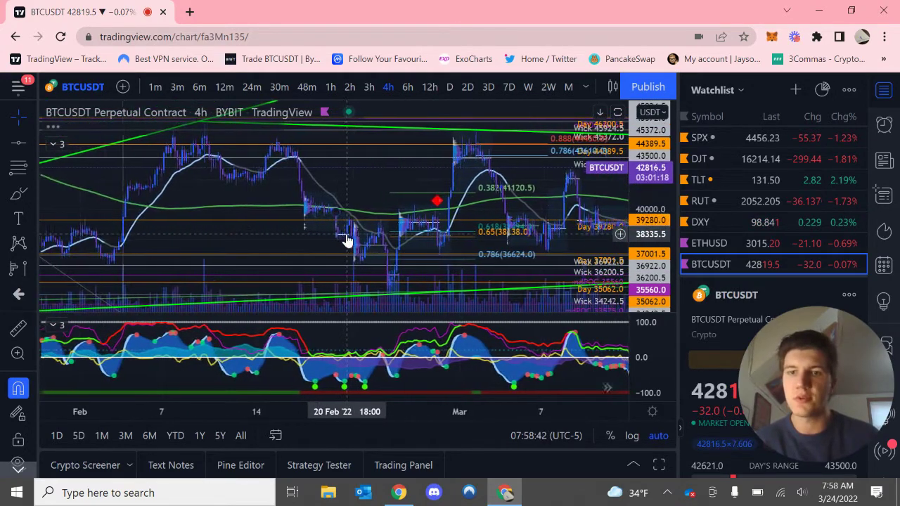
scroll(347, 240, "right", 10)
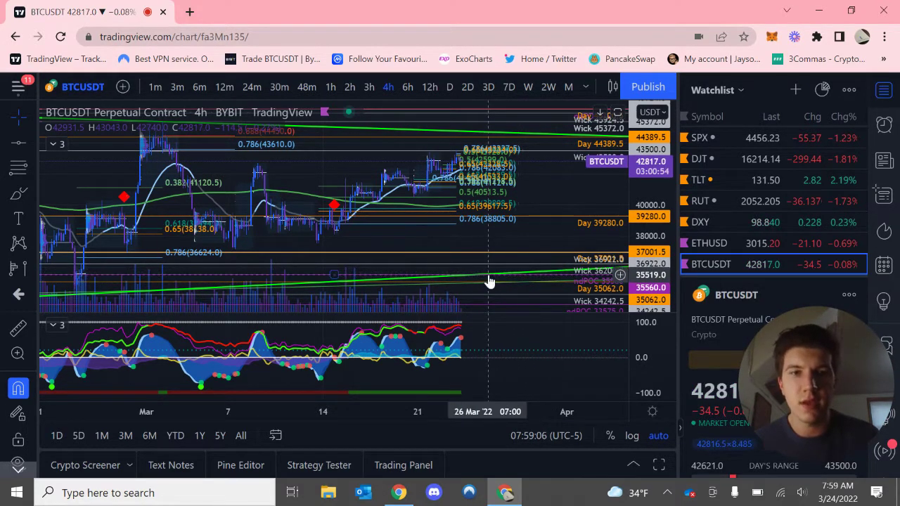
Flip BTCUSDT through 3-day, 7-day, weekly, 6-hour, daily and 2-day candles
left_click(488, 88)
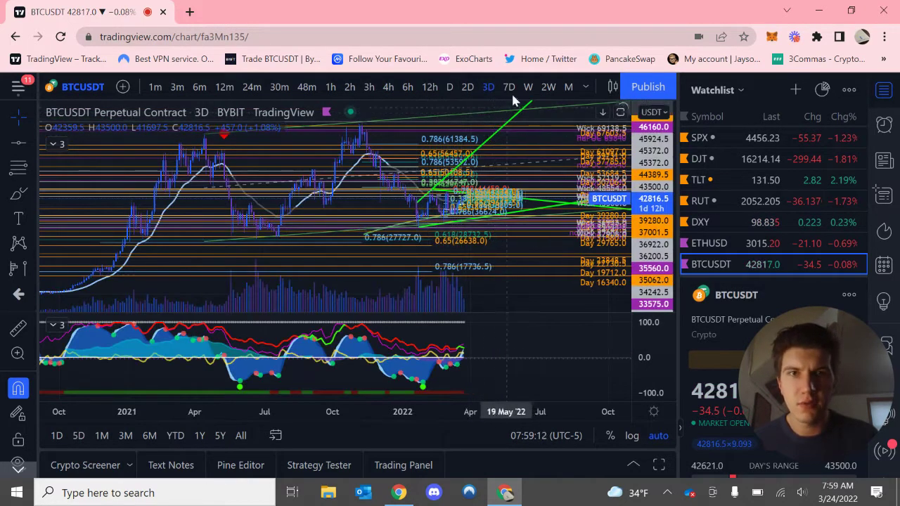
left_click(509, 86)
left_click(528, 86)
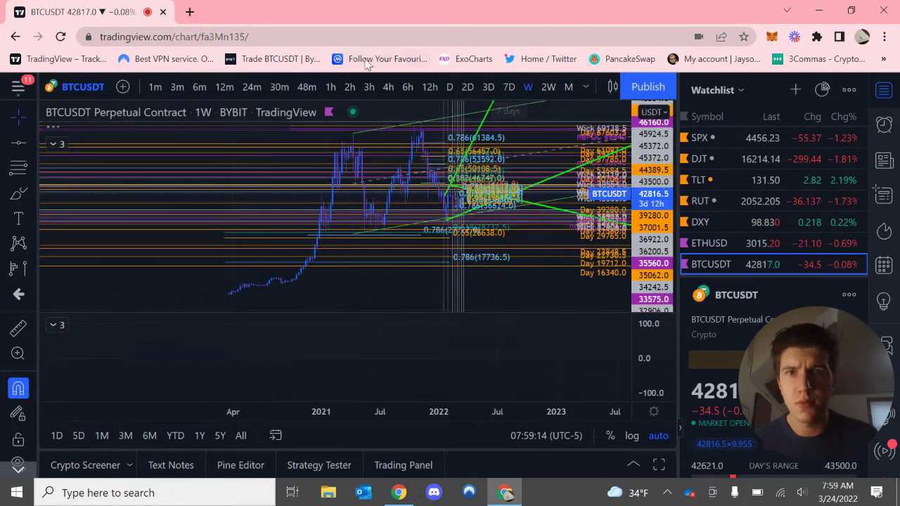
left_click(407, 86)
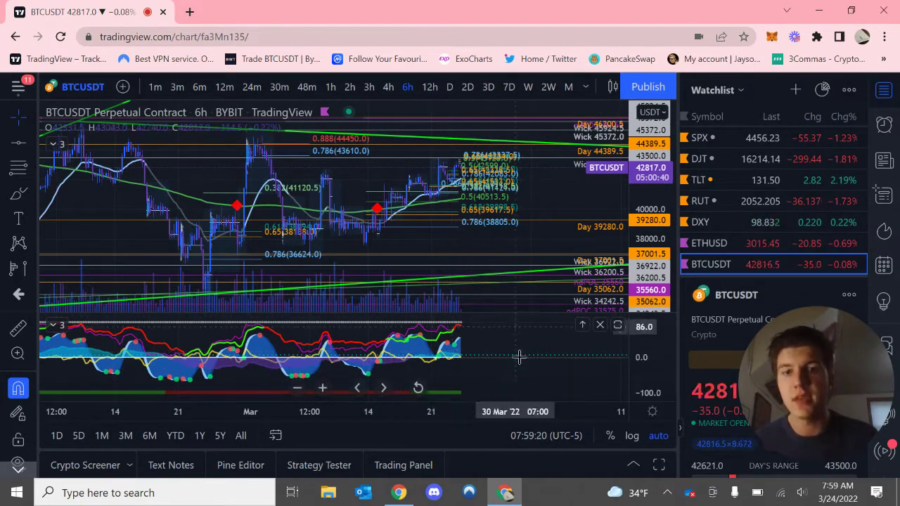
left_click(449, 87)
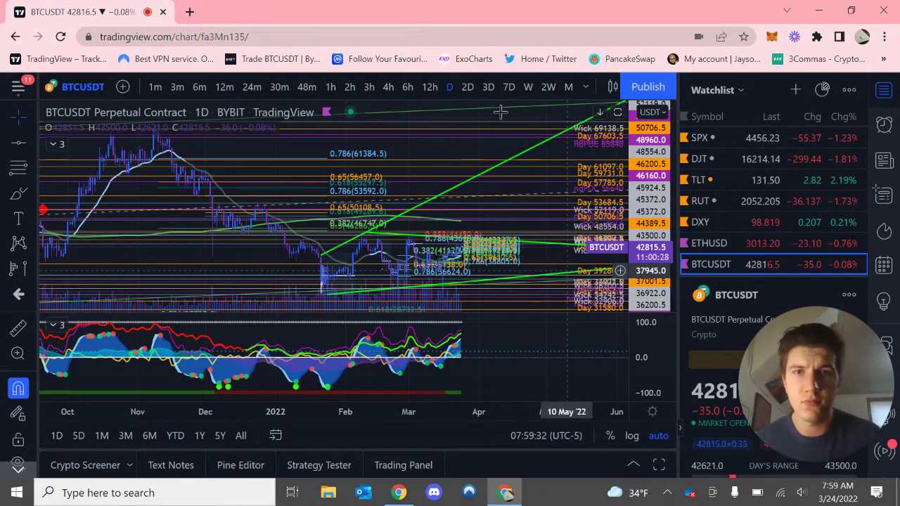
left_click(467, 87)
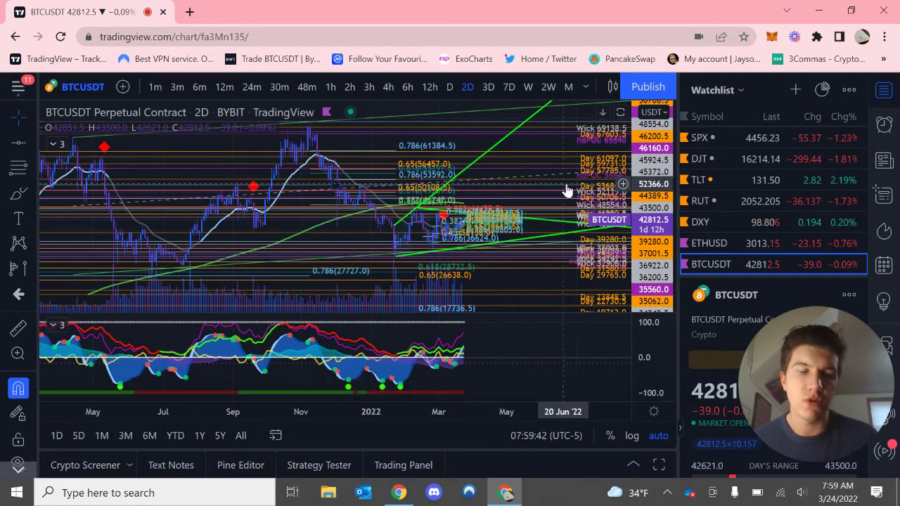
Step BTCUSDT up from 3-day through 7-day and weekly to two-week bars
left_click(488, 86)
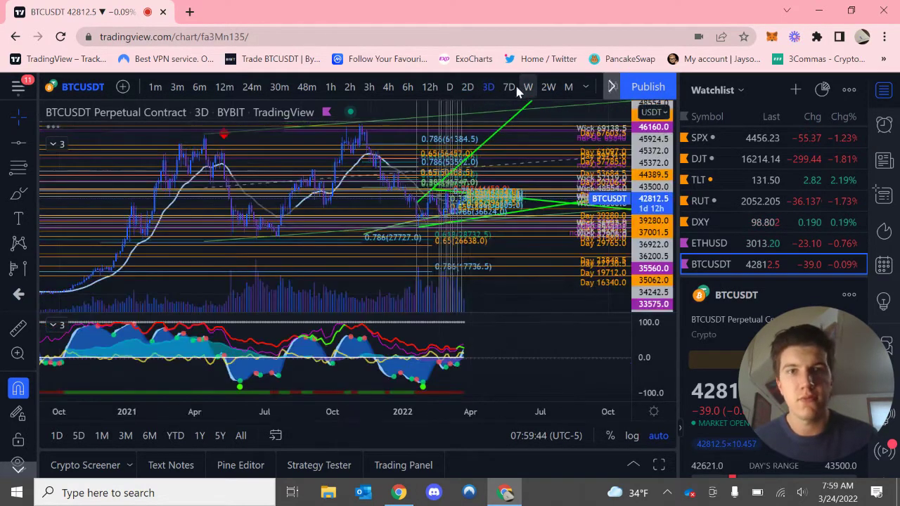
left_click(509, 87)
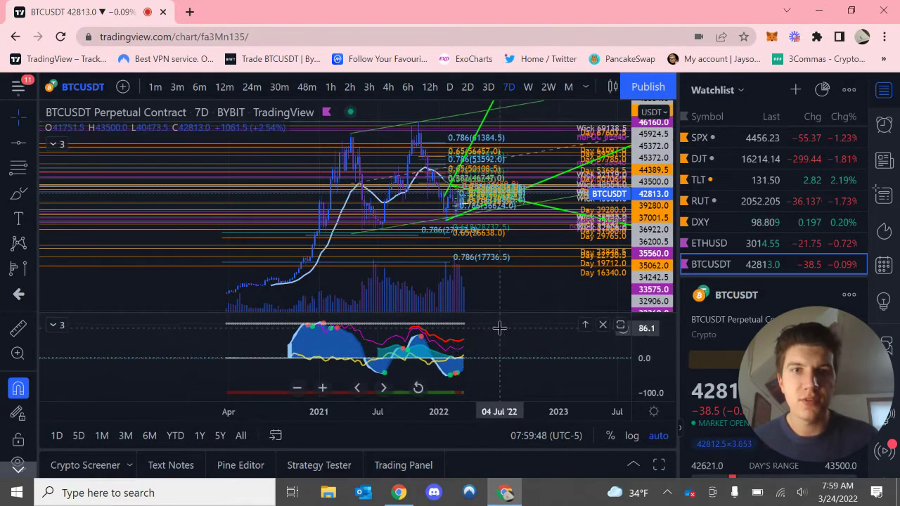
left_click(528, 86)
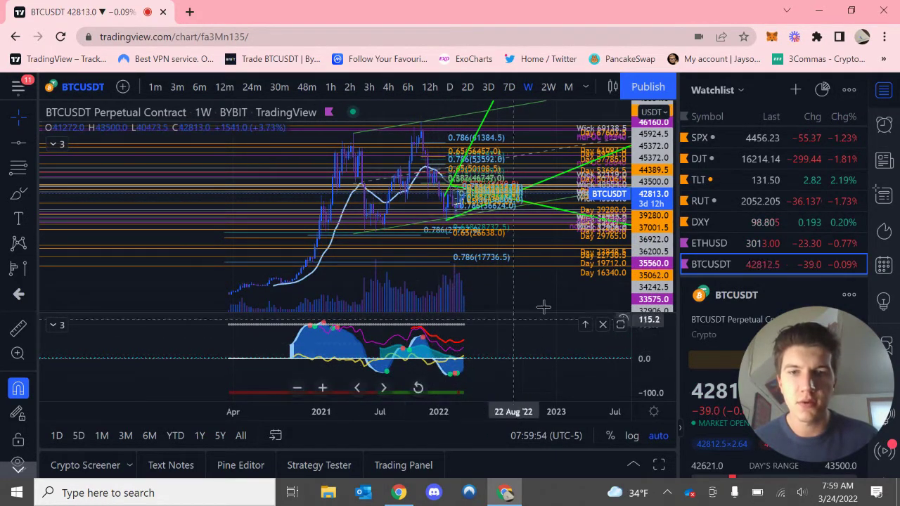
left_click(549, 86)
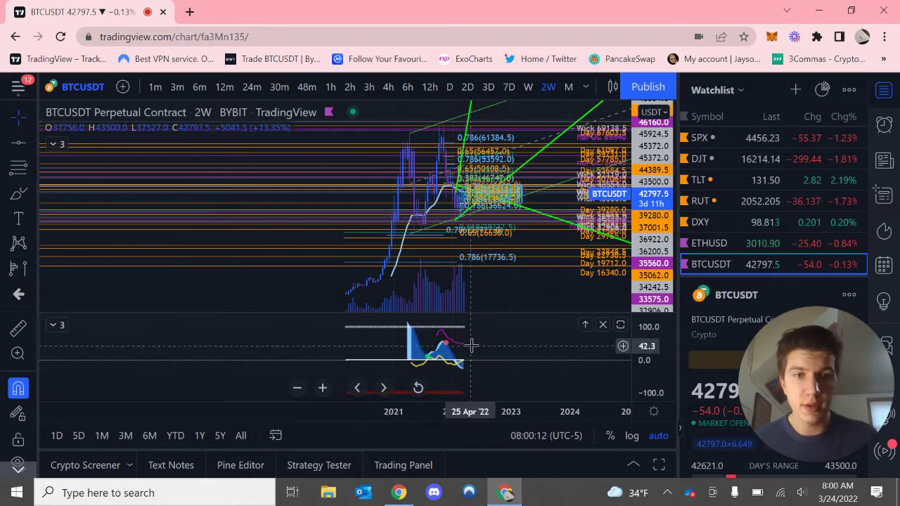
Review BTCUSDT on 1-hour then 4-hour bars, scrolling through history, then open ETHUSD from the watchlist
left_click(332, 87)
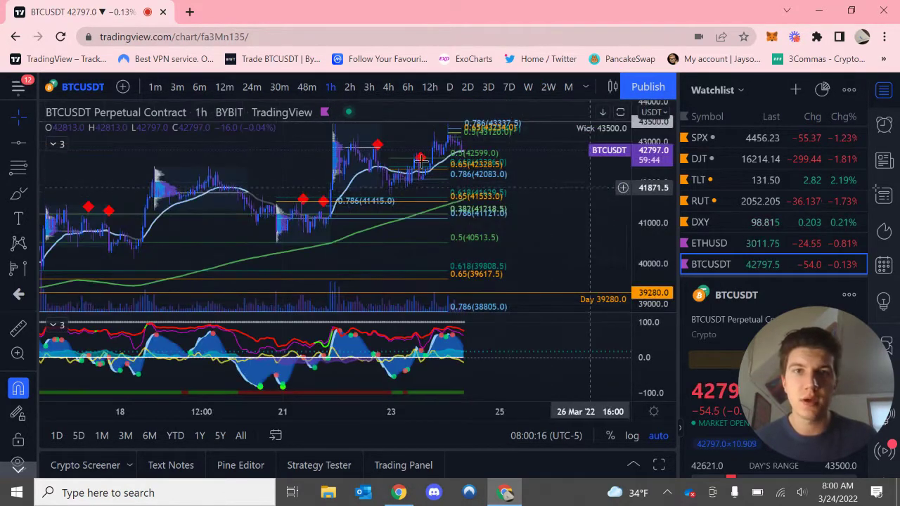
left_click(389, 86)
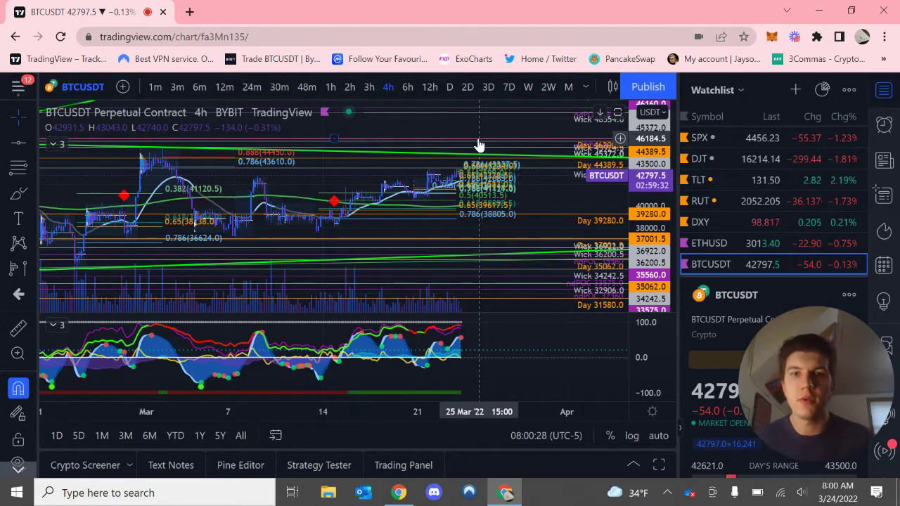
scroll(478, 144, "left", 15)
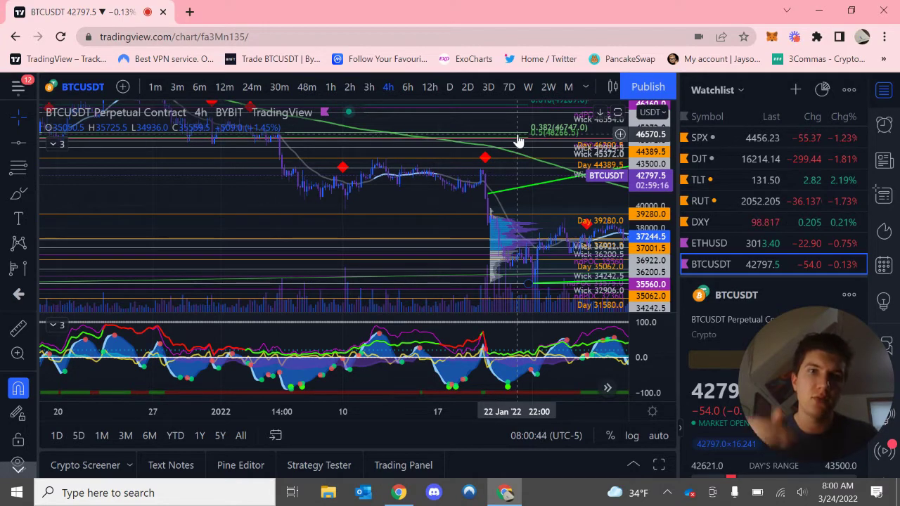
scroll(524, 197, "right", 15)
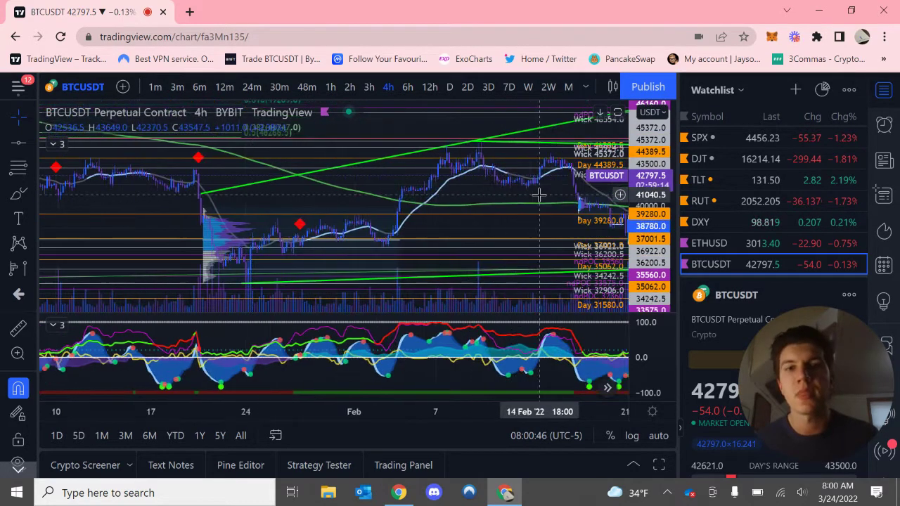
scroll(458, 195, "right", 12)
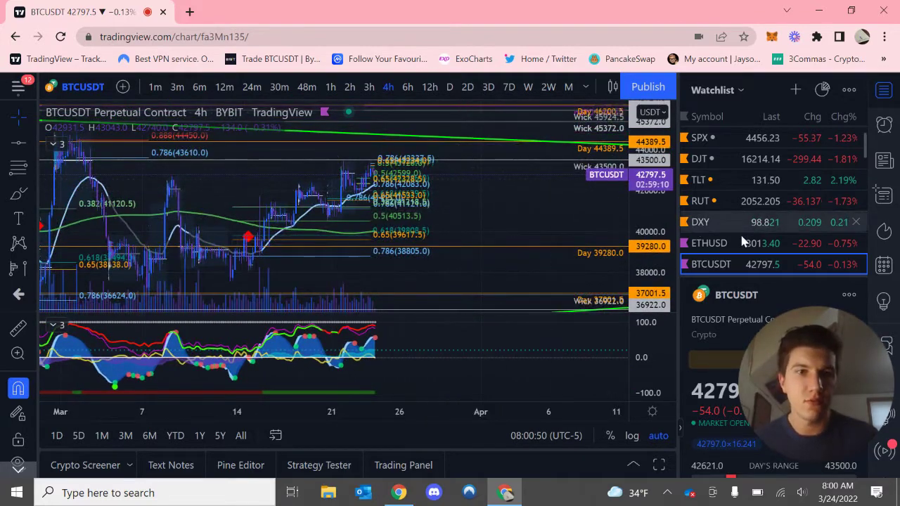
left_click(765, 246)
Set the ETHUSD chart to 1-hour, then 12-minute candles
left_click(329, 86)
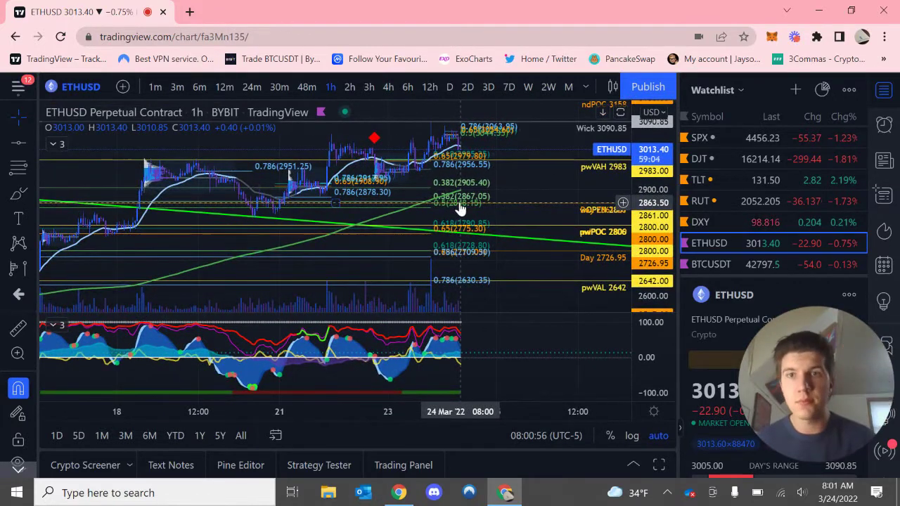
left_click(216, 87)
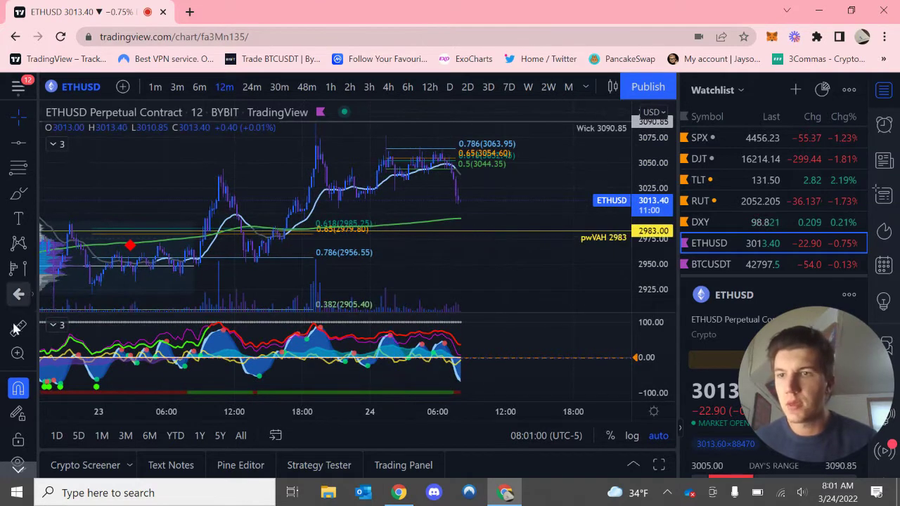
left_click(32, 140)
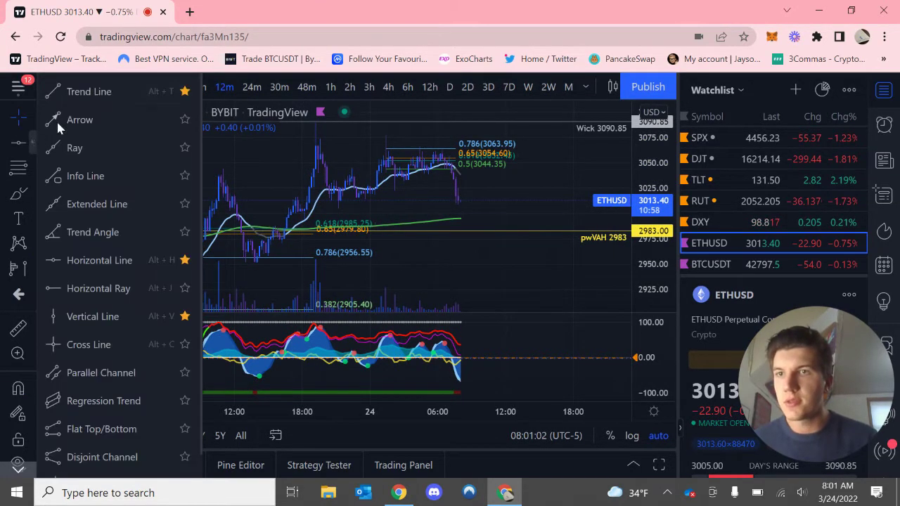
left_click(93, 97)
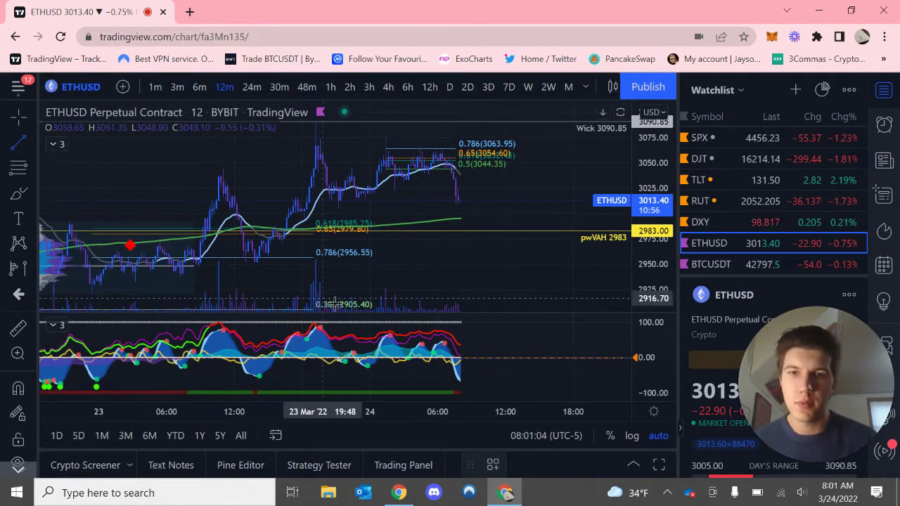
left_click(320, 328)
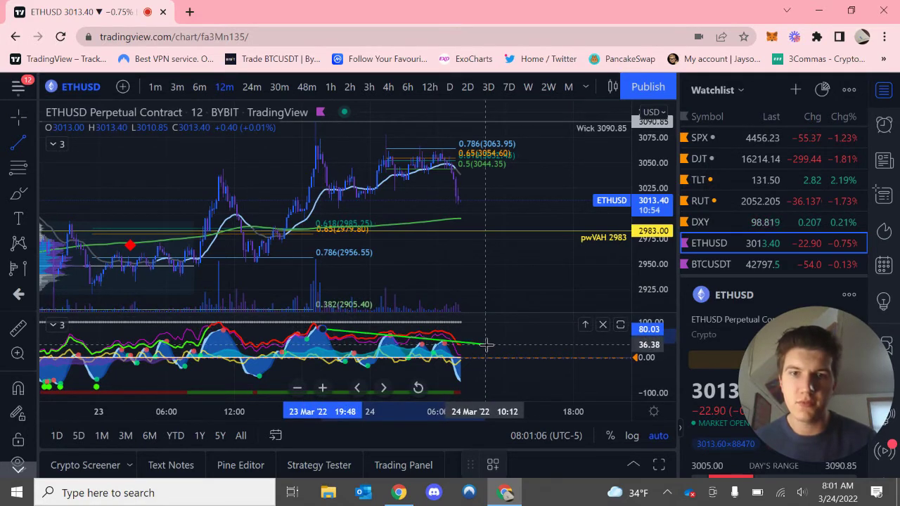
left_click(487, 347)
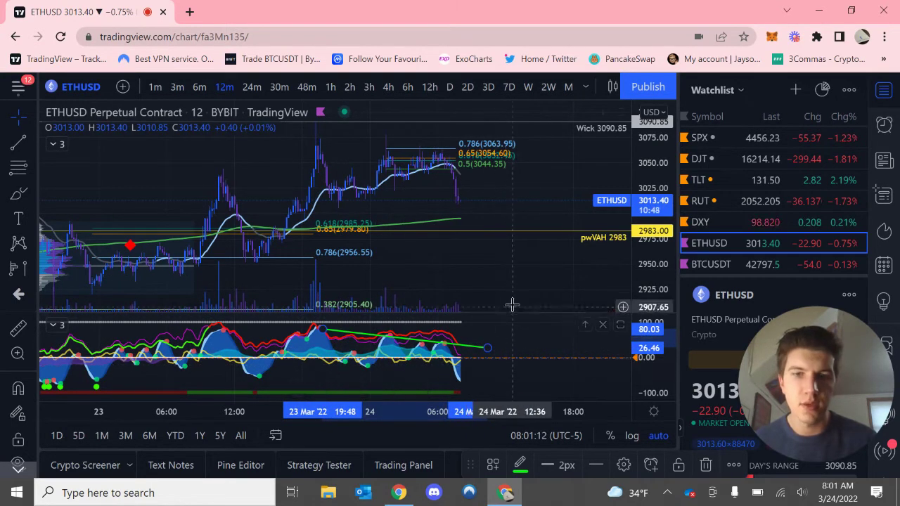
key("Delete")
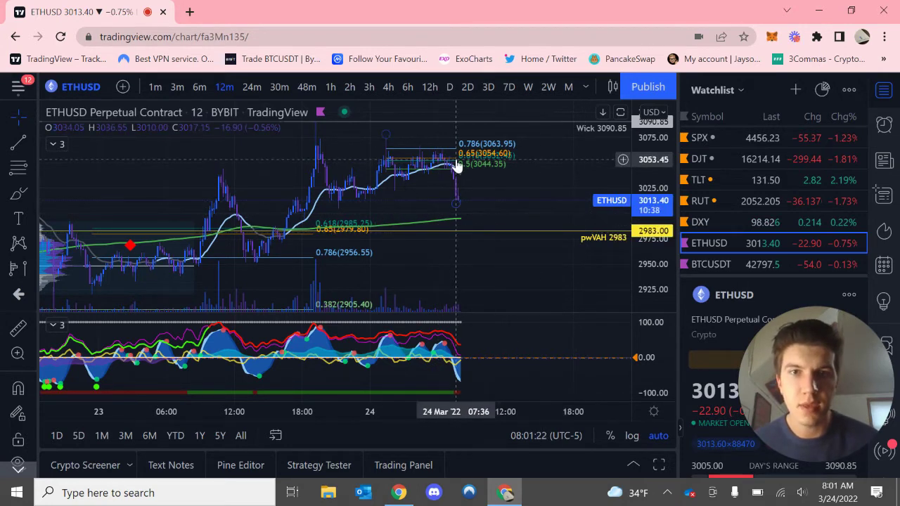
Enable Magnet Mode and snap the Fib retracement's lower anchor onto the latest candle, making 0.786 read 3063.70
left_click(455, 203)
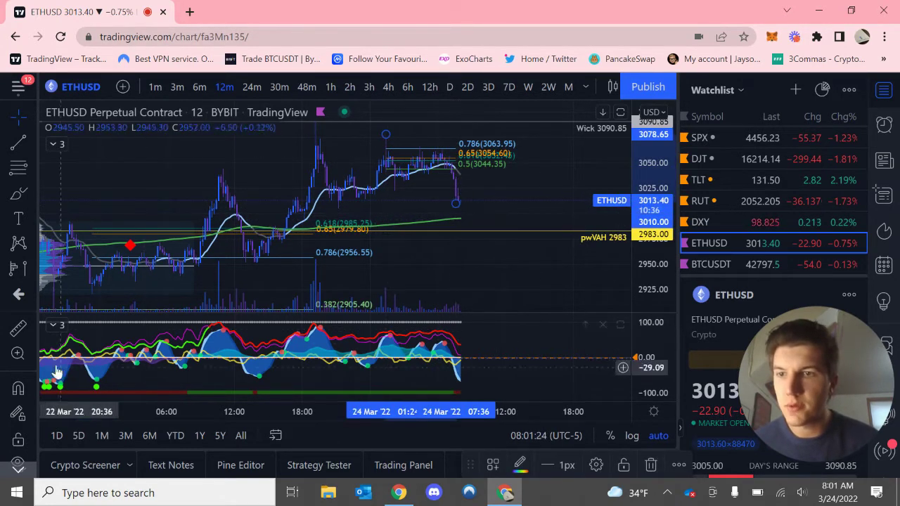
left_click(18, 390)
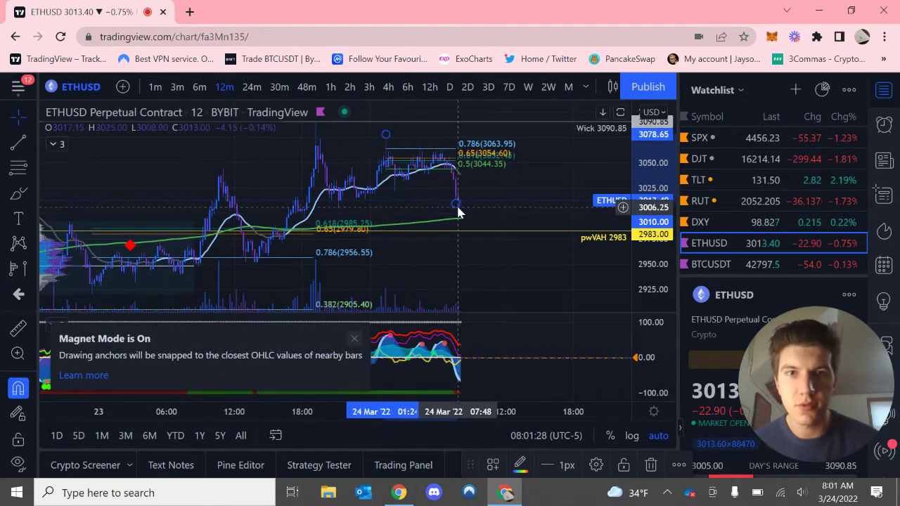
mouse_move(456, 204)
left_mouse_down()
mouse_move(475, 218)
mouse_move(457, 201)
left_mouse_up()
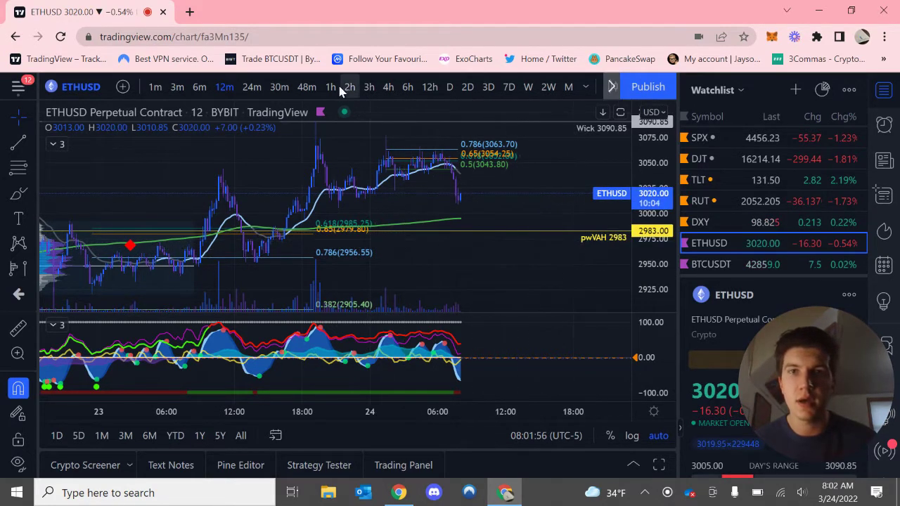
Scroll back over the recent 12-minute ETHUSD candles, then enter the 1h interval
scroll(404, 237, "left", 5)
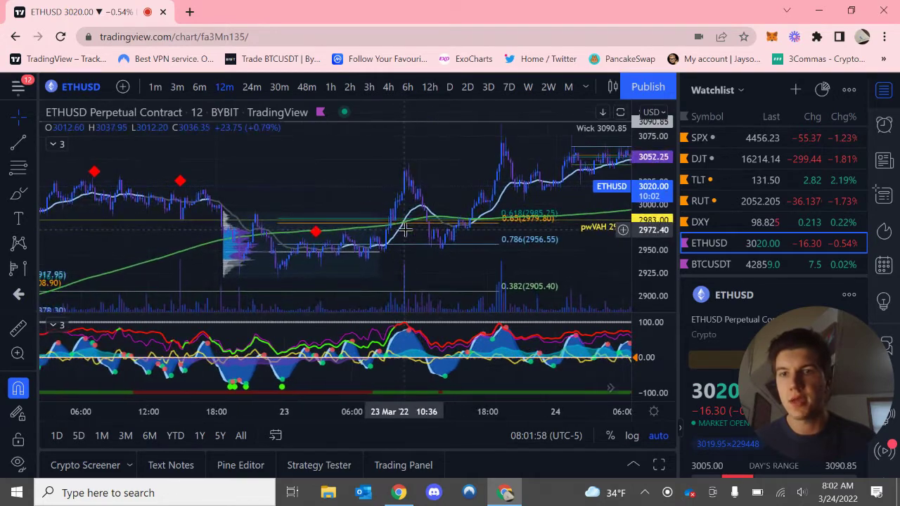
scroll(439, 226, "right", 1)
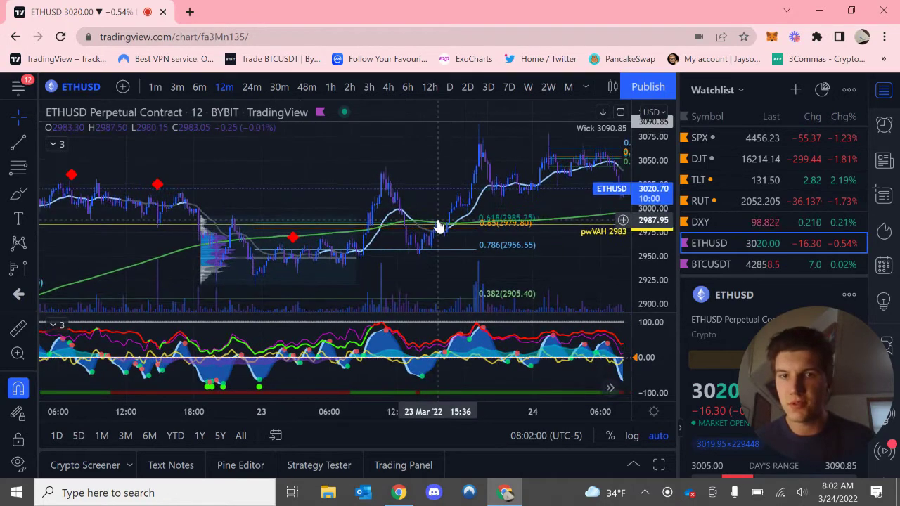
scroll(438, 224, "left", 5)
type("1h")
key("Return")
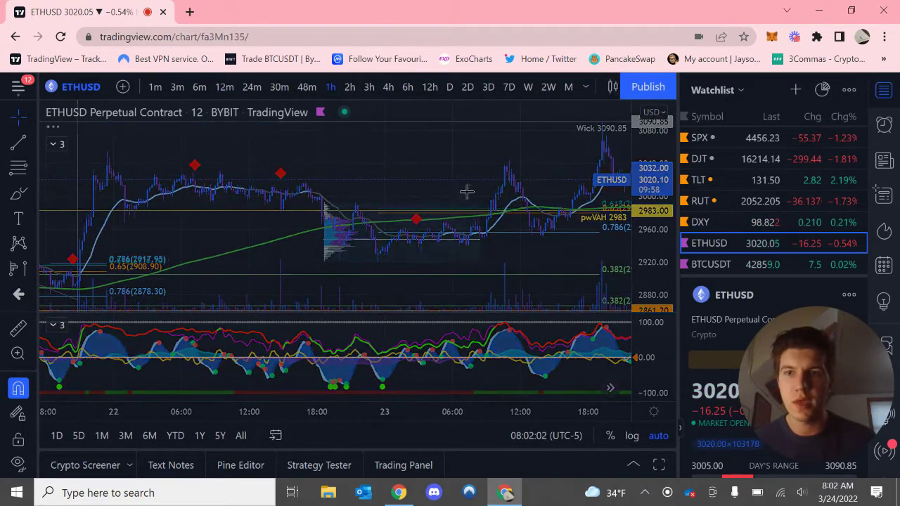
scroll(542, 227, "right", 8)
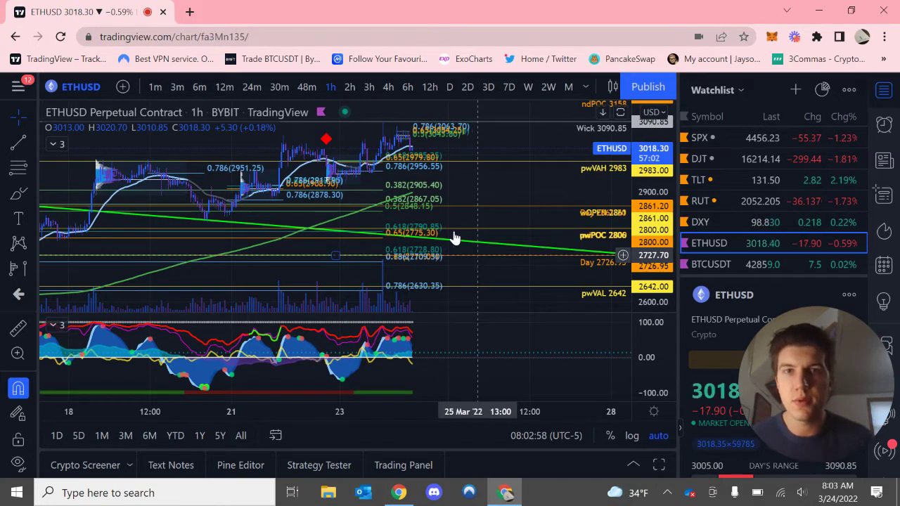
Review recent ETHUSD candles on the 4-hour chart, then switch to 2-day candles
left_click(388, 87)
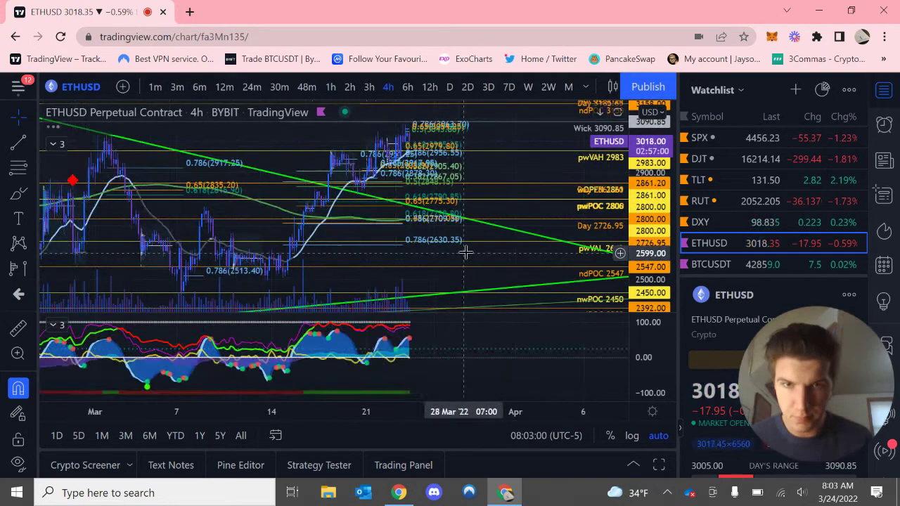
scroll(466, 253, "right", 3)
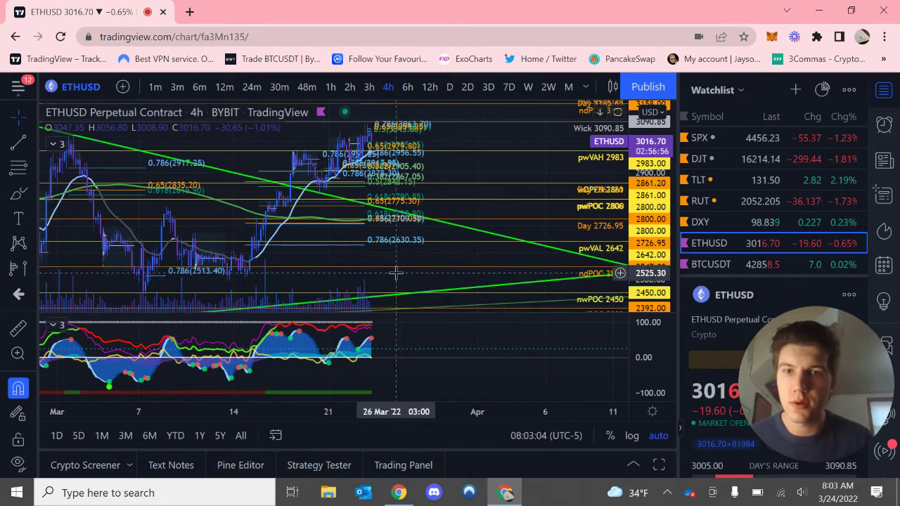
scroll(396, 277, "left", 5)
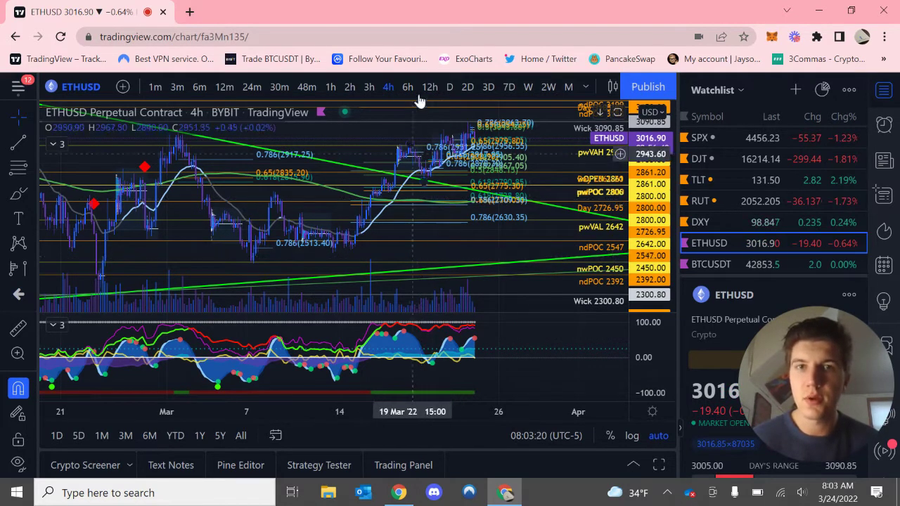
left_click(467, 86)
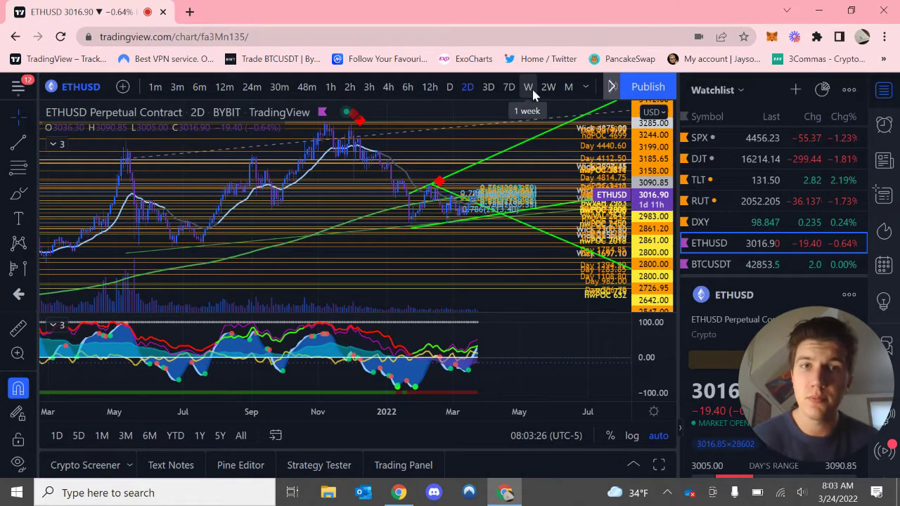
Move ETHUSD from daily to 2-day, 3-day and finally weekly candles reaching back to 2020
left_click(450, 87)
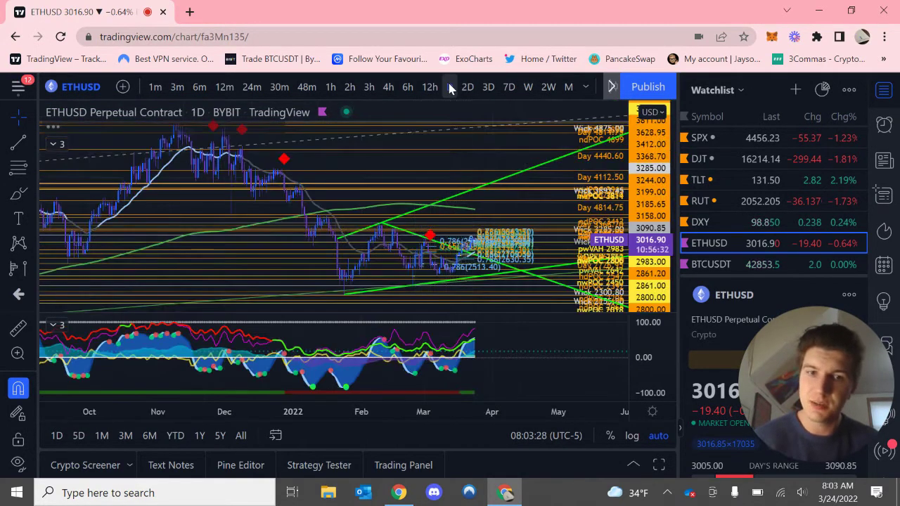
scroll(491, 241, "right", 5)
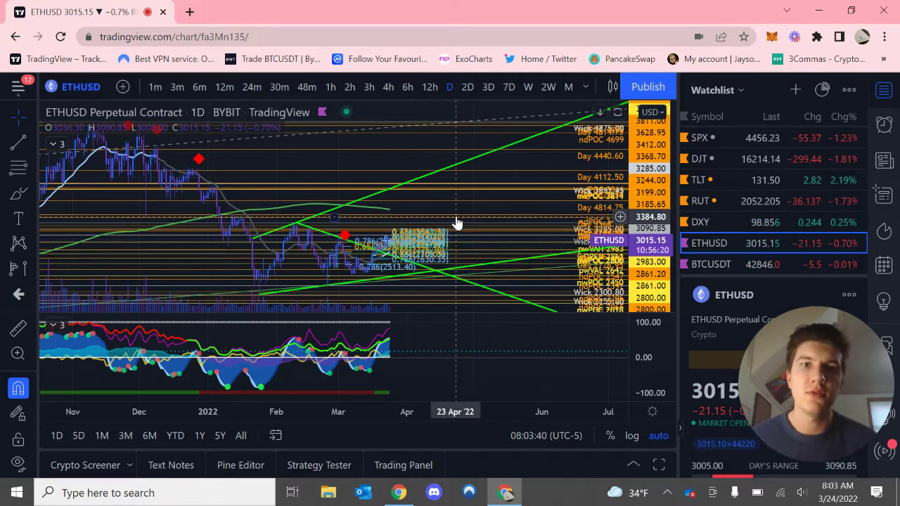
left_click(469, 87)
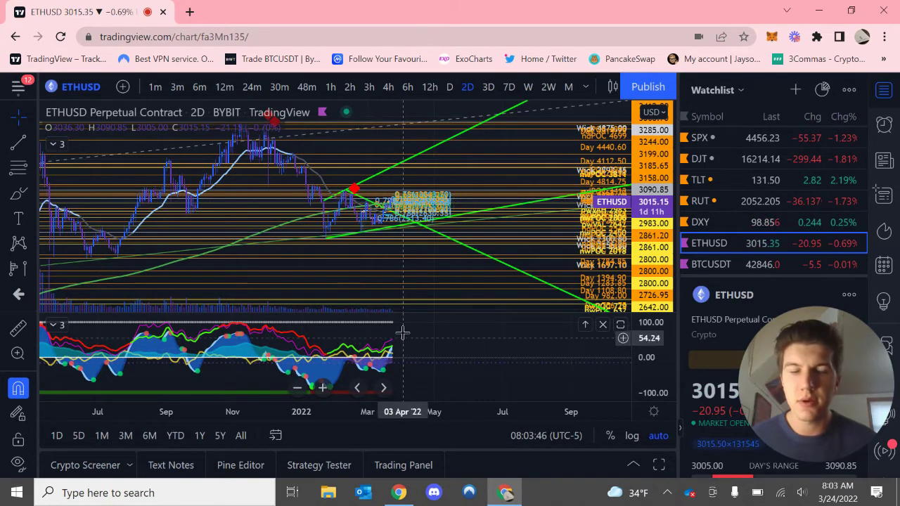
left_click(488, 87)
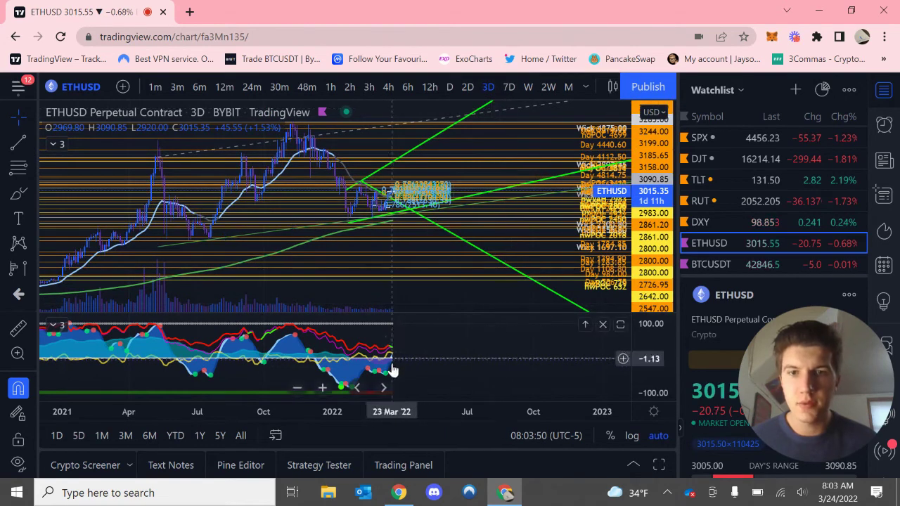
left_click(528, 88)
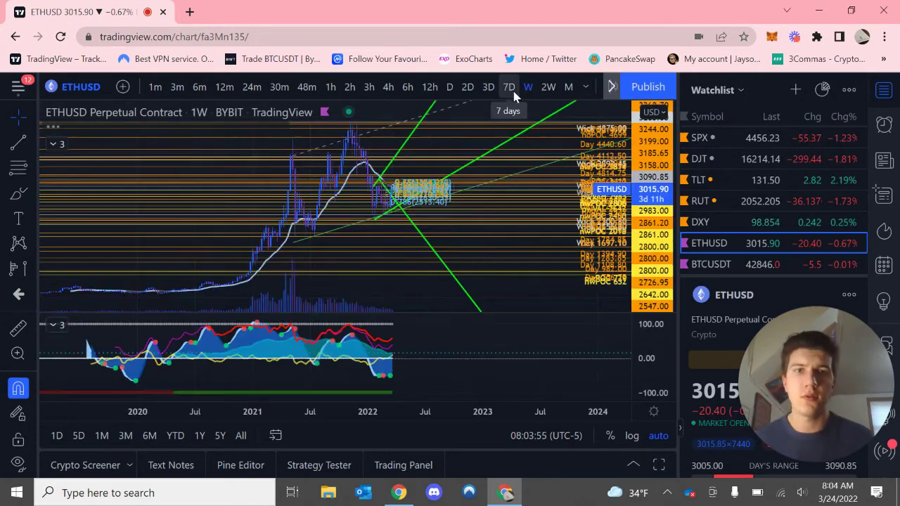
Flip ETHUSD to 12-minute then 1-hour candles and compress the price axis to span roughly 3244–2392
left_click(220, 88)
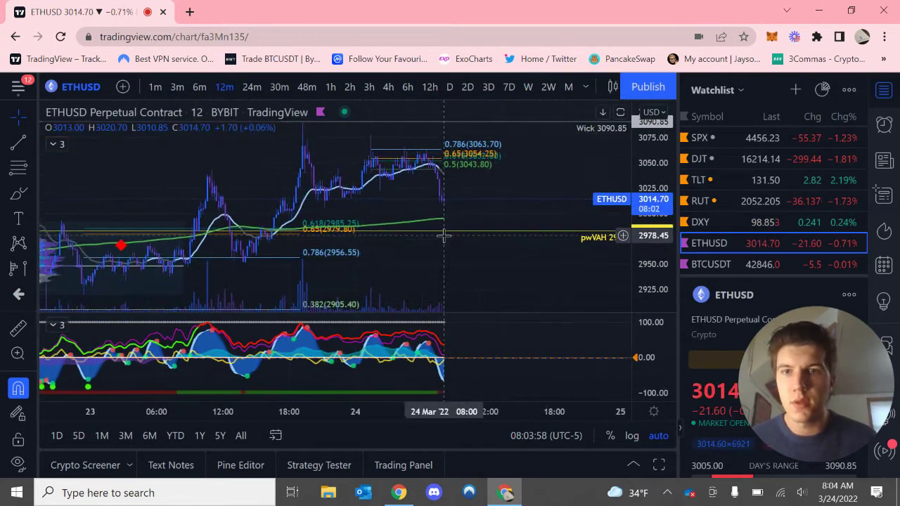
scroll(331, 248, "left", 5)
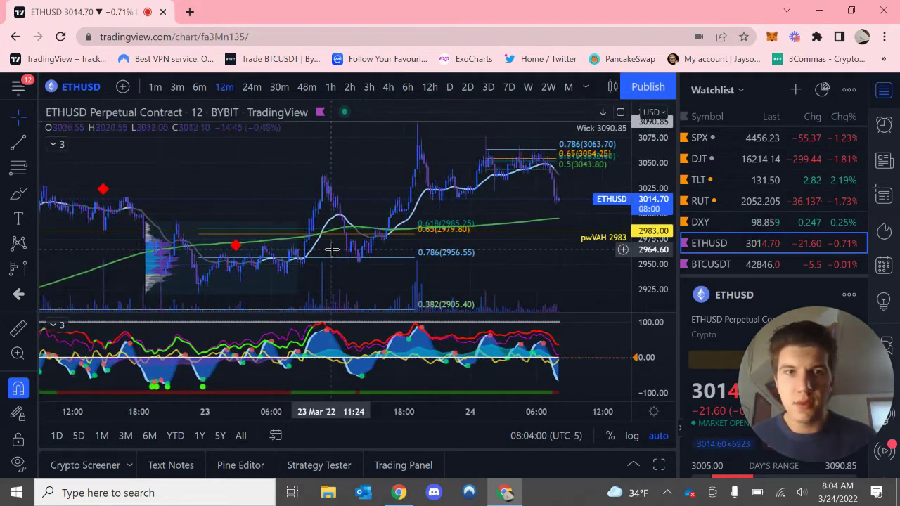
left_click(331, 86)
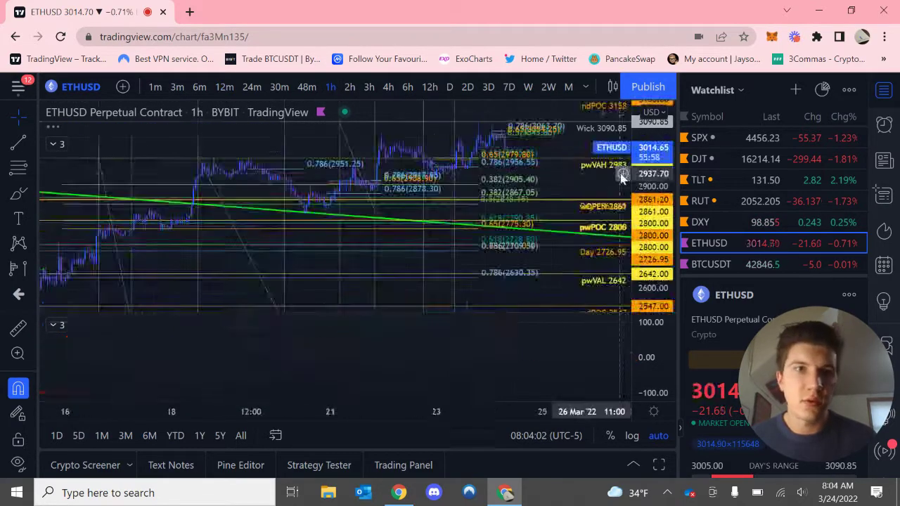
left_click_drag(654, 156, 654, 181)
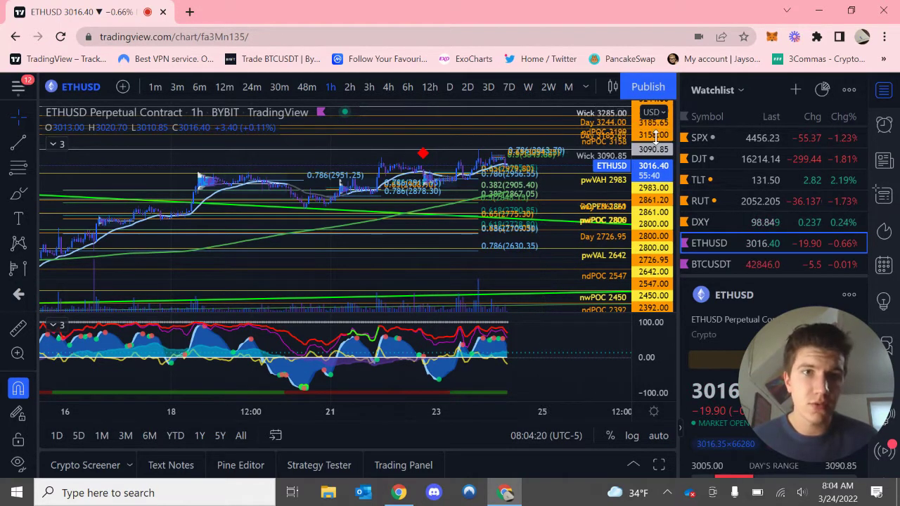
Return ETHUSD to 4-hour candles around 10–24 March with the price scale auto-fitted to the bars
left_click(389, 88)
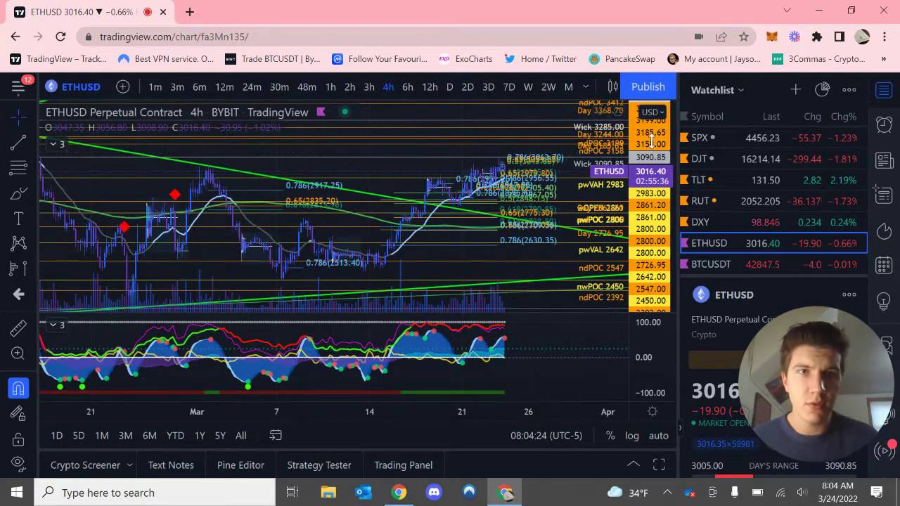
left_click_drag(652, 179, 654, 220)
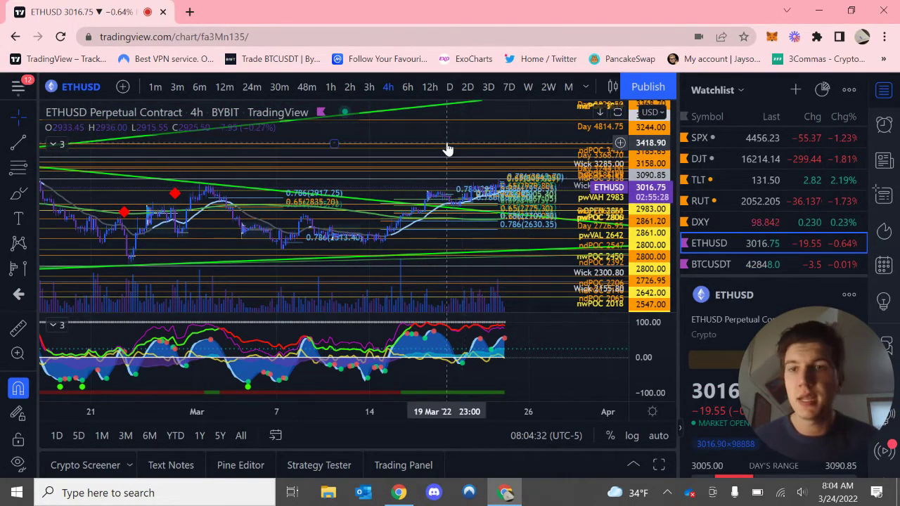
scroll(448, 150, "left", 15)
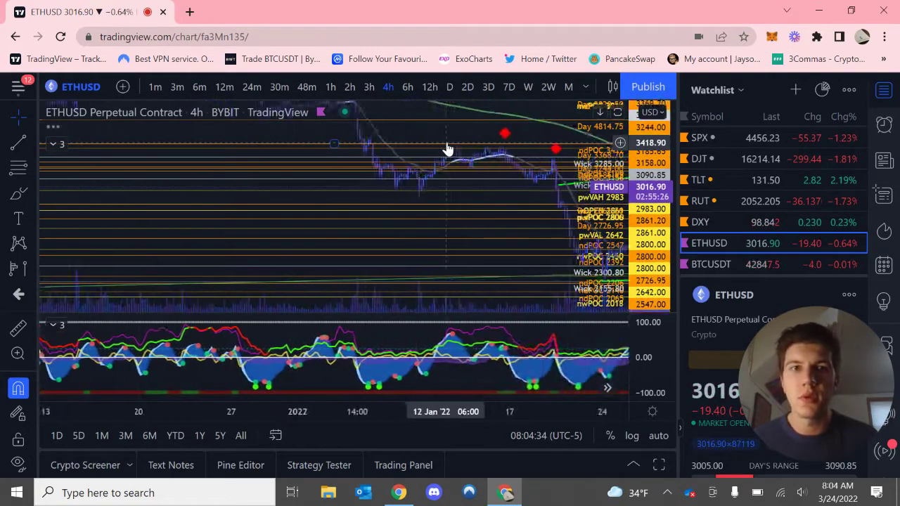
scroll(448, 149, "right", 5)
scroll(484, 131, "right", 15)
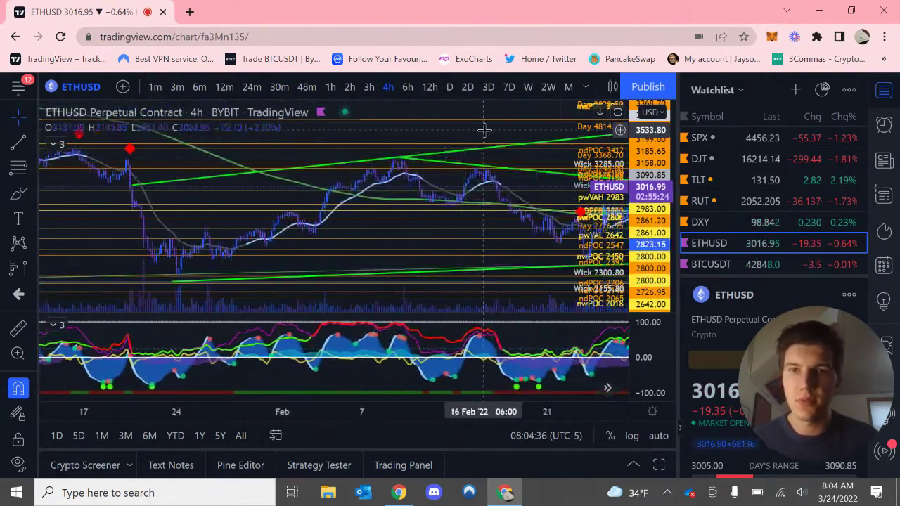
scroll(484, 131, "left", 1)
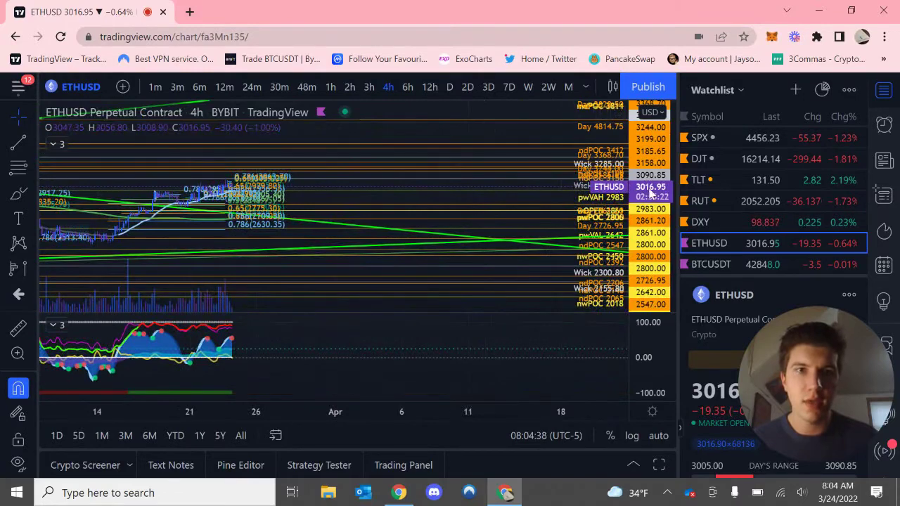
double_click(650, 193)
scroll(309, 155, "left", 4)
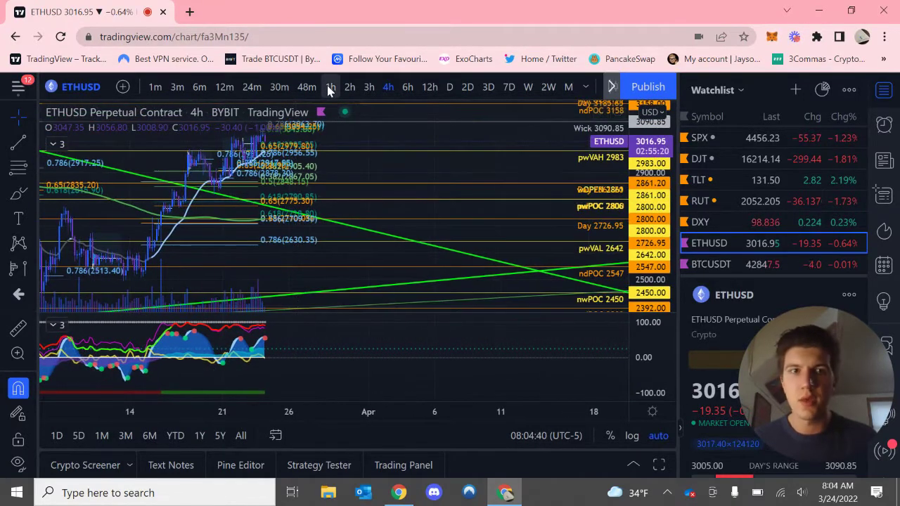
Drop ETHUSD from 1-hour to 12-minute candles and pan to the 23–24 March drop
left_click(330, 88)
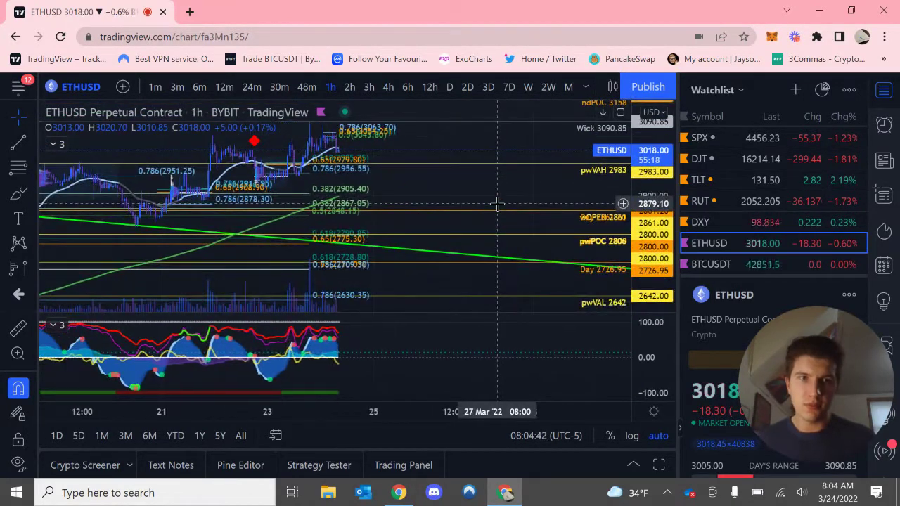
left_click(224, 86)
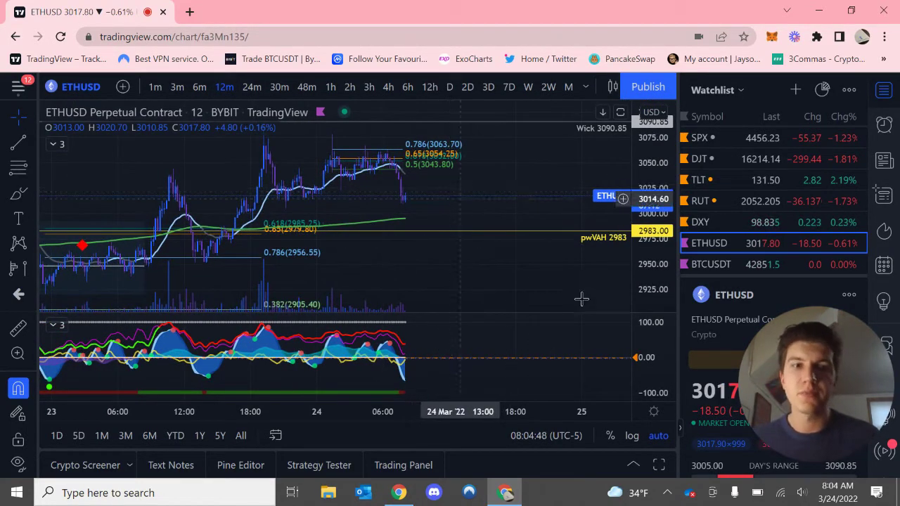
left_click_drag(828, 384, 69, 405)
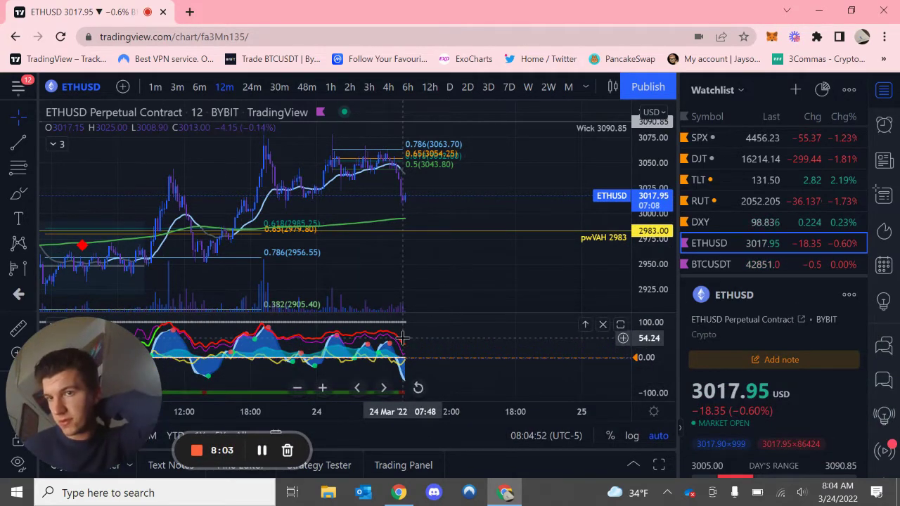